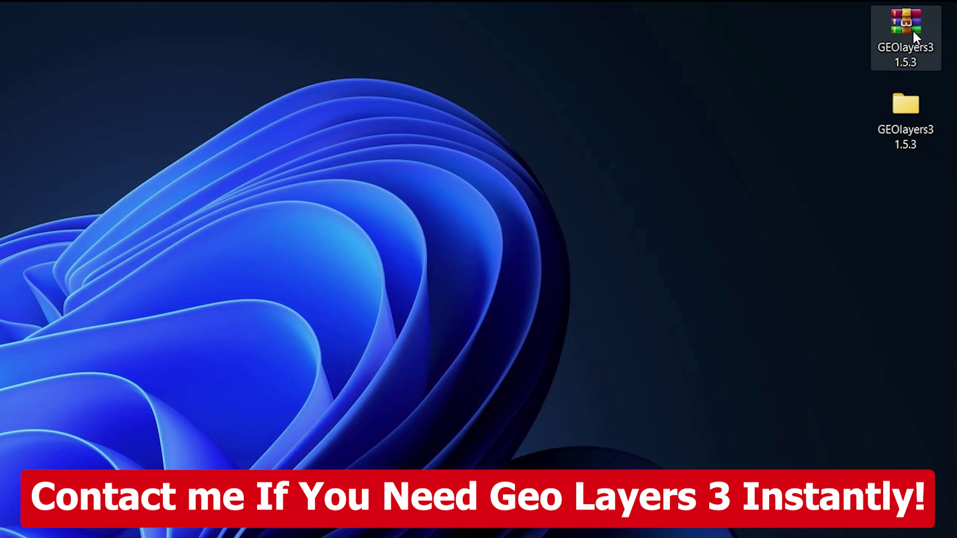
# Step: Open the GEOlayers3 1.5.3 archive, browse into the build813 folder, then return to the archive root
pyautogui.moveTo(913, 29)
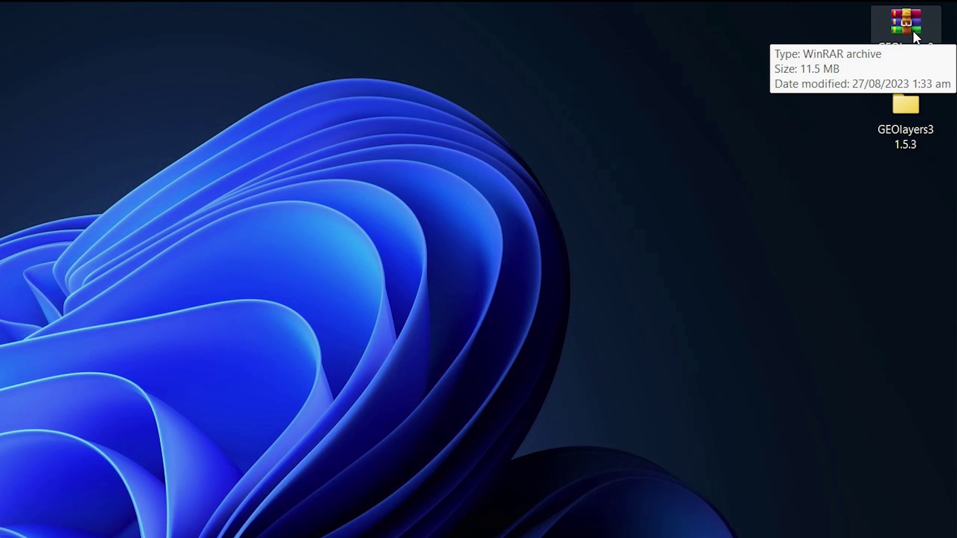
pyautogui.doubleClick(919, 38)
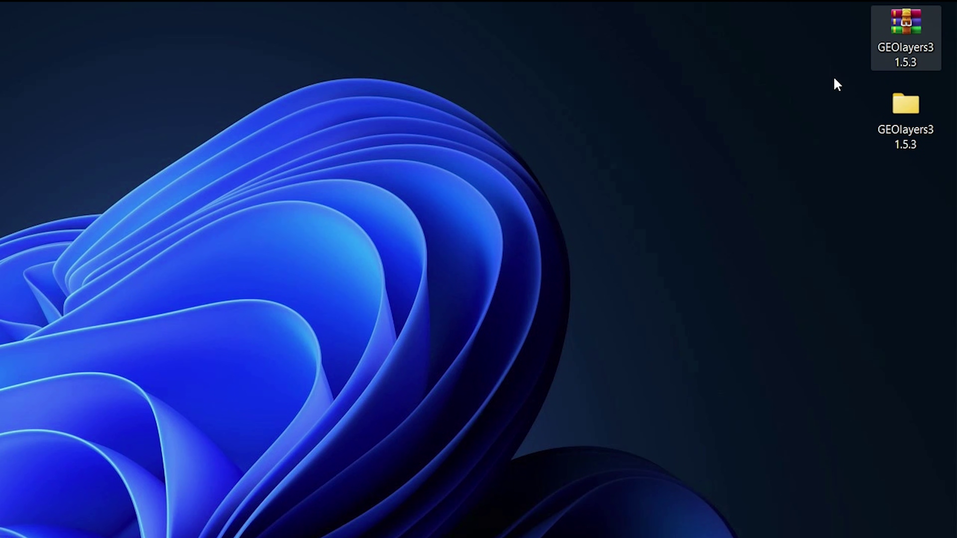
pyautogui.click(171, 204)
pyautogui.doubleClick(168, 201)
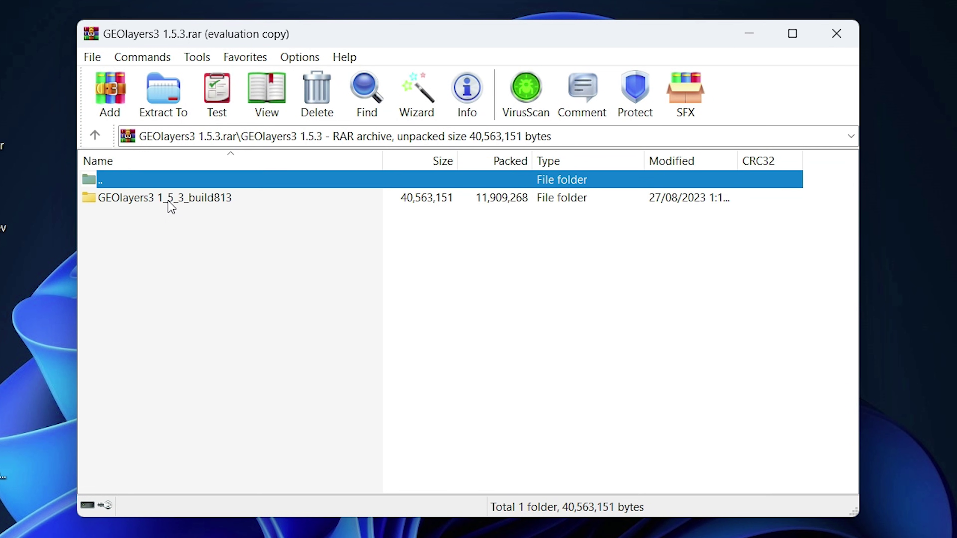
pyautogui.doubleClick(168, 200)
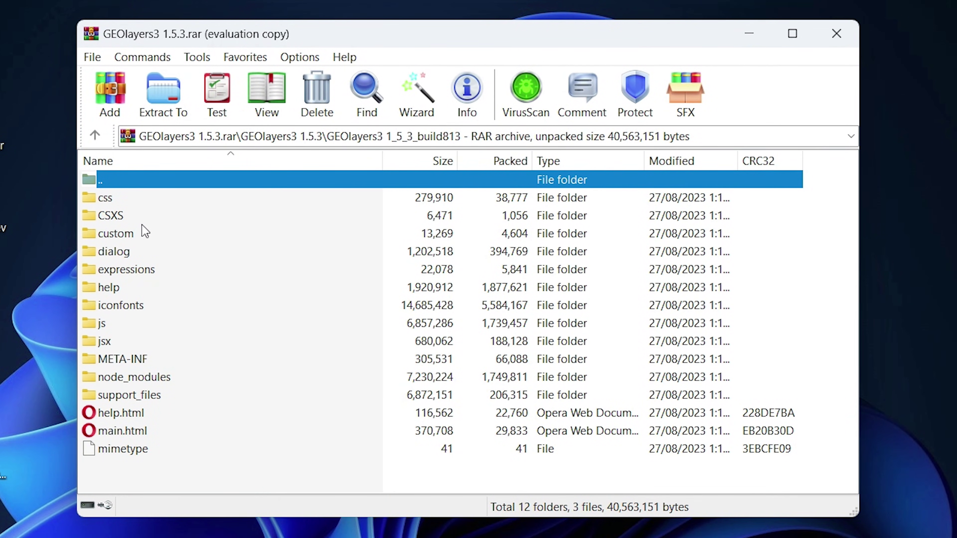
pyautogui.click(95, 136)
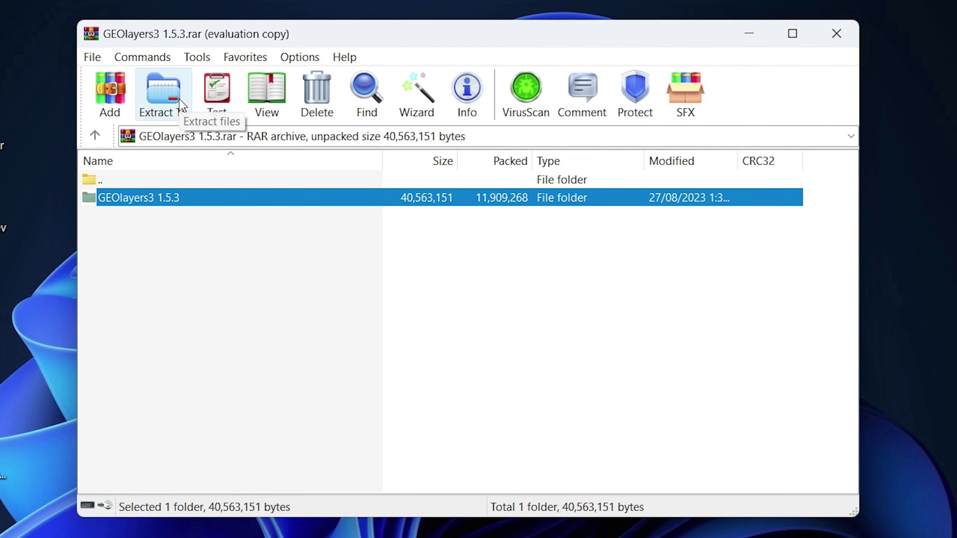
# Step: Extract the GEOlayers3 1.5.3 archive to the Desktop
pyautogui.click(158, 97)
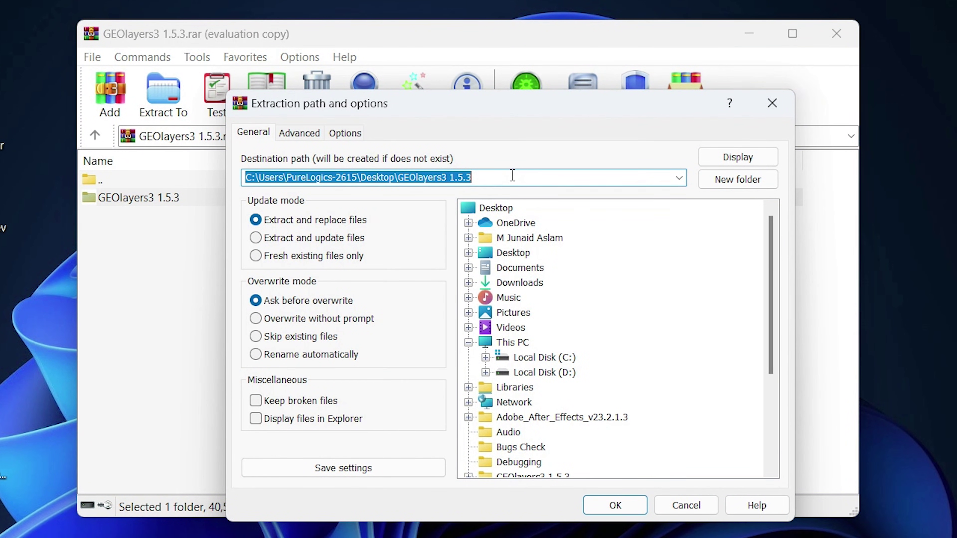
pyautogui.click(515, 253)
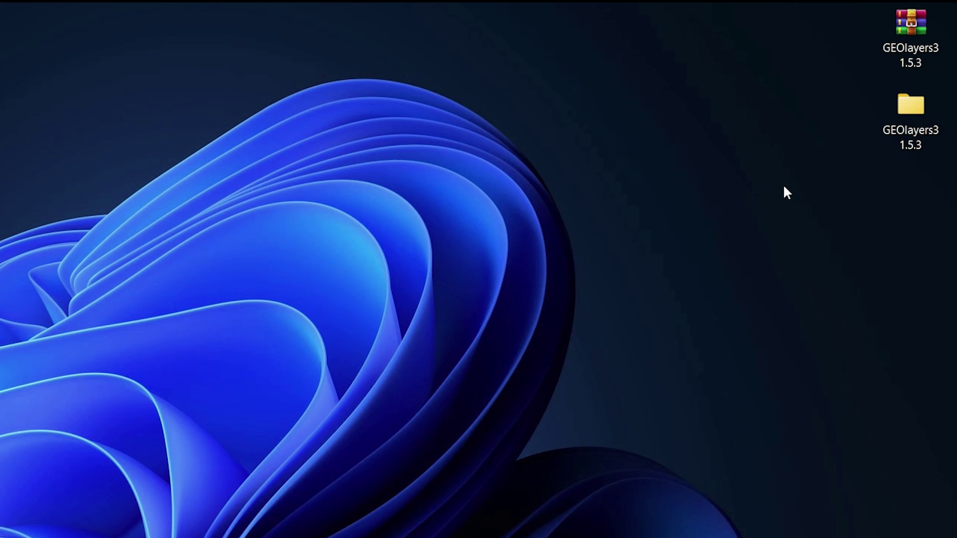
# Step: Open the extracted GEOlayers3 1.5.3 folder and look inside GEOlayers3 1_5_3_build813
pyautogui.doubleClick(906, 134)
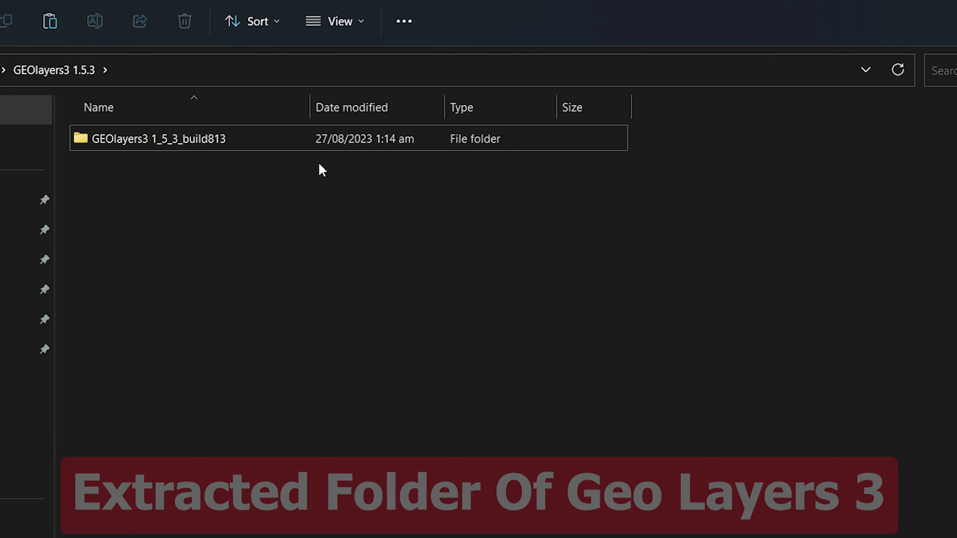
pyautogui.doubleClick(208, 150)
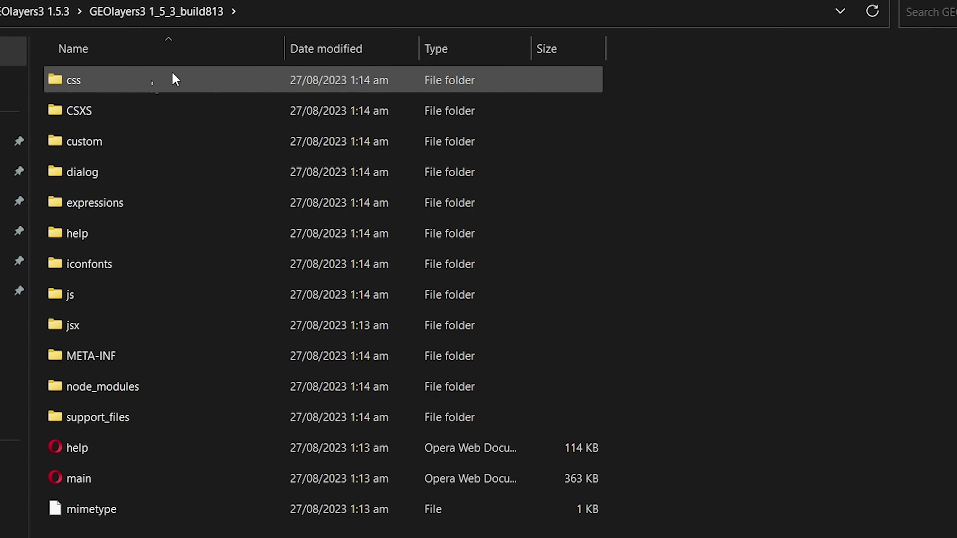
pyautogui.hotkey('alt', 'Up')
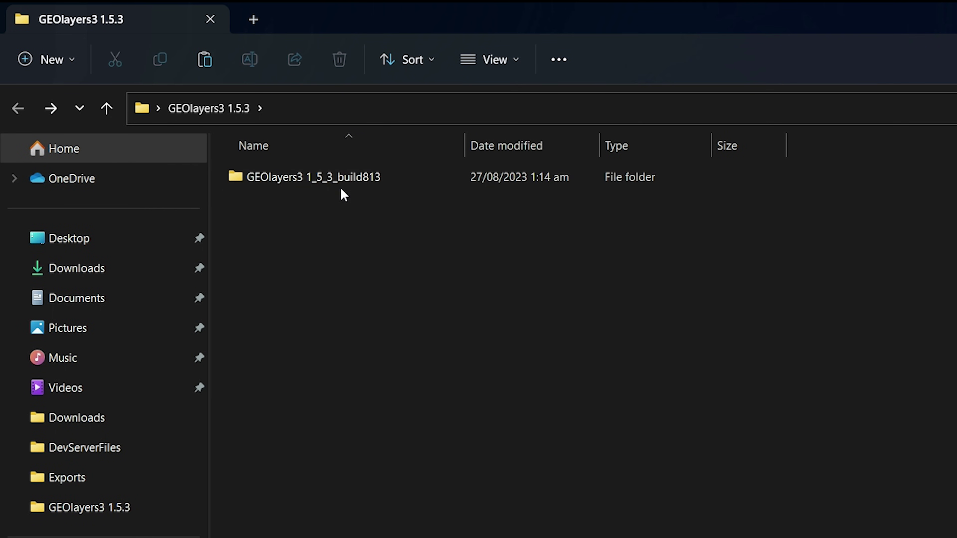
pyautogui.click(341, 188)
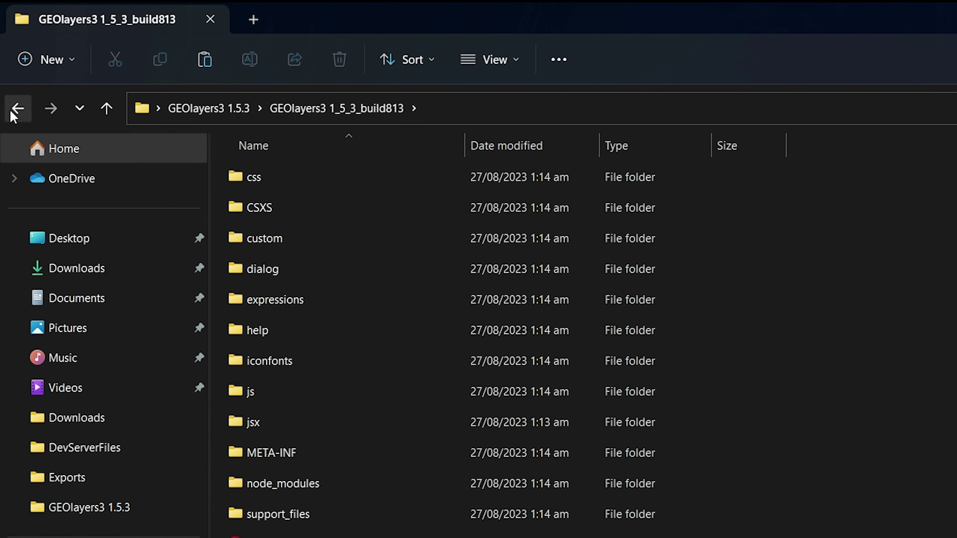
pyautogui.click(14, 112)
# Step: Copy the GEOlayers3 1_5_3_build813 folder from the full context menu
pyautogui.rightClick(328, 179)
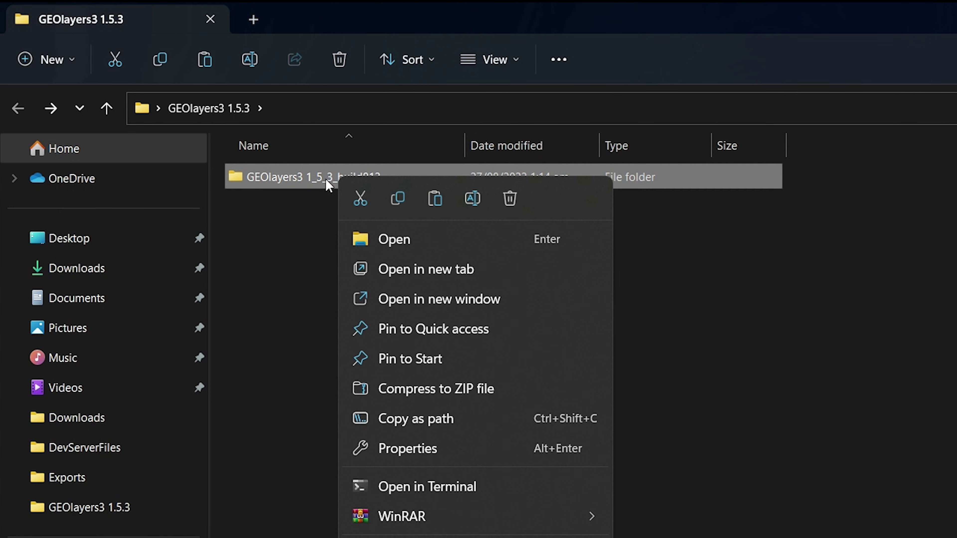
pyautogui.click(465, 483)
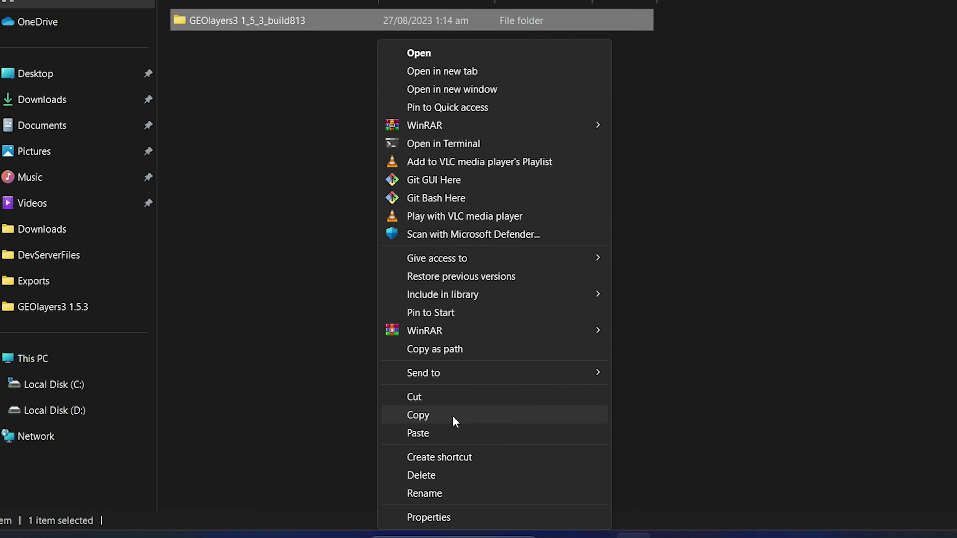
pyautogui.click(454, 416)
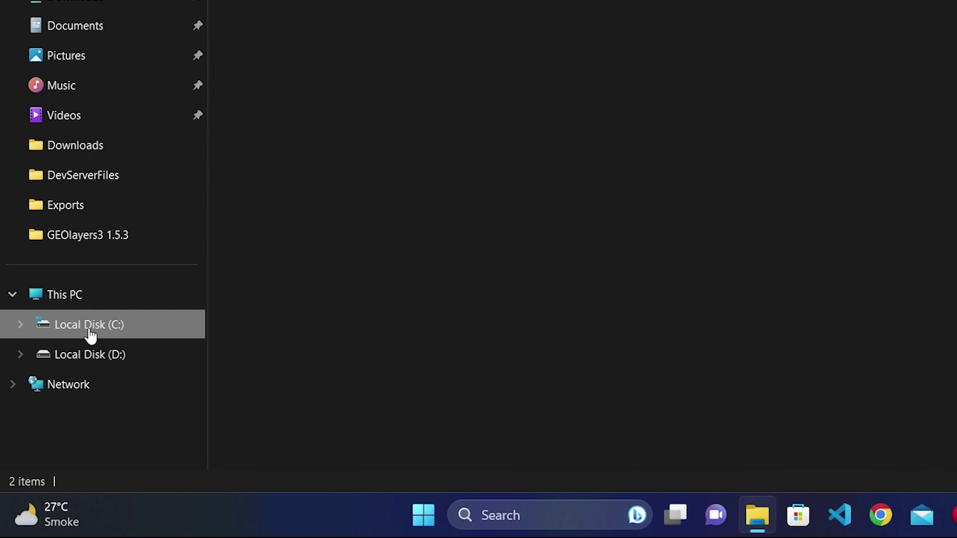
# Step: Go to C:\Program Files (x86)\Common Files\Adobe\CEP\extensions and check the GEOlayers3 1_5_3_build813 folder
pyautogui.click(91, 334)
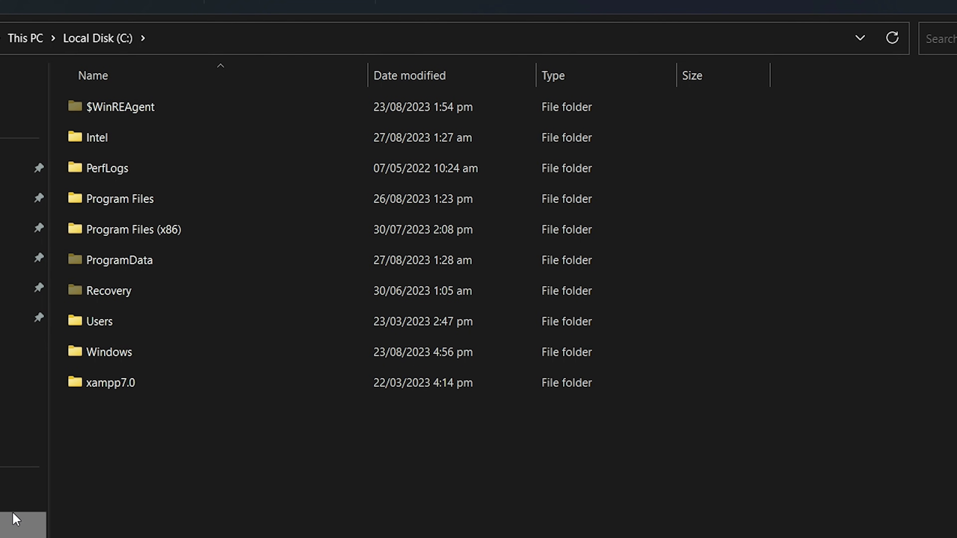
pyautogui.click(198, 237)
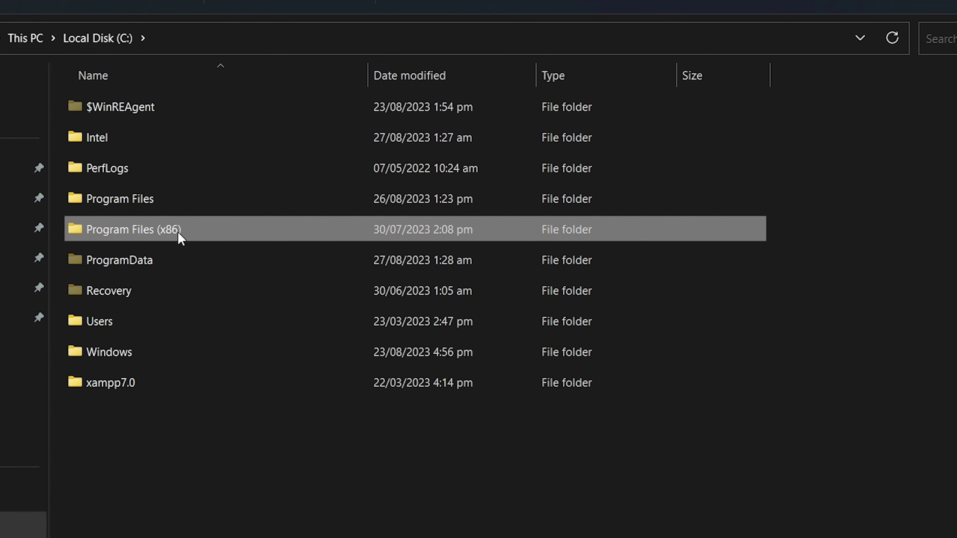
pyautogui.doubleClick(196, 231)
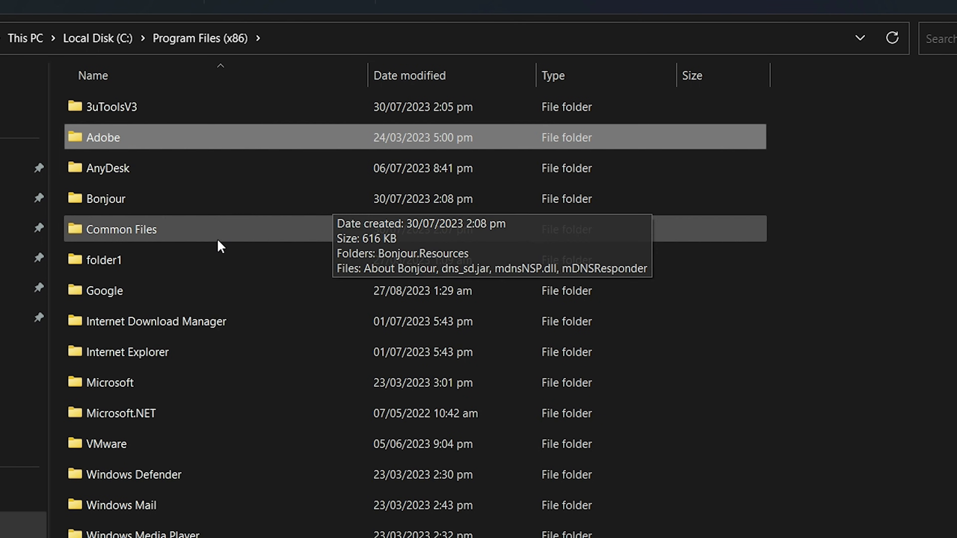
pyautogui.doubleClick(191, 226)
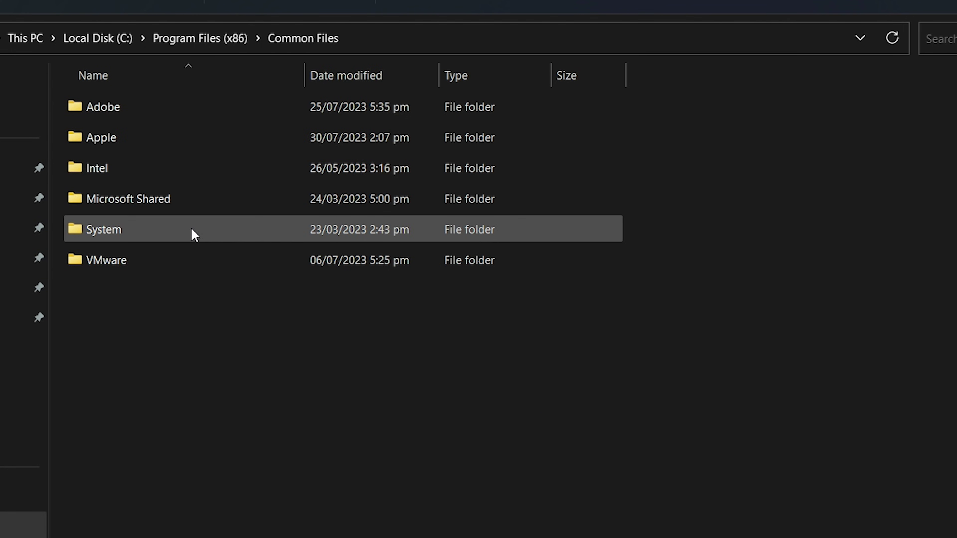
pyautogui.doubleClick(154, 109)
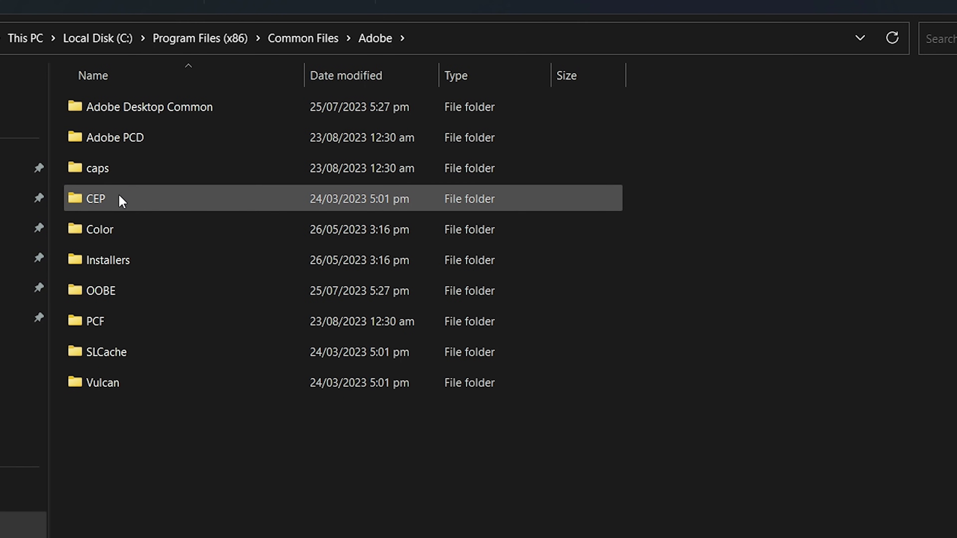
pyautogui.doubleClick(119, 196)
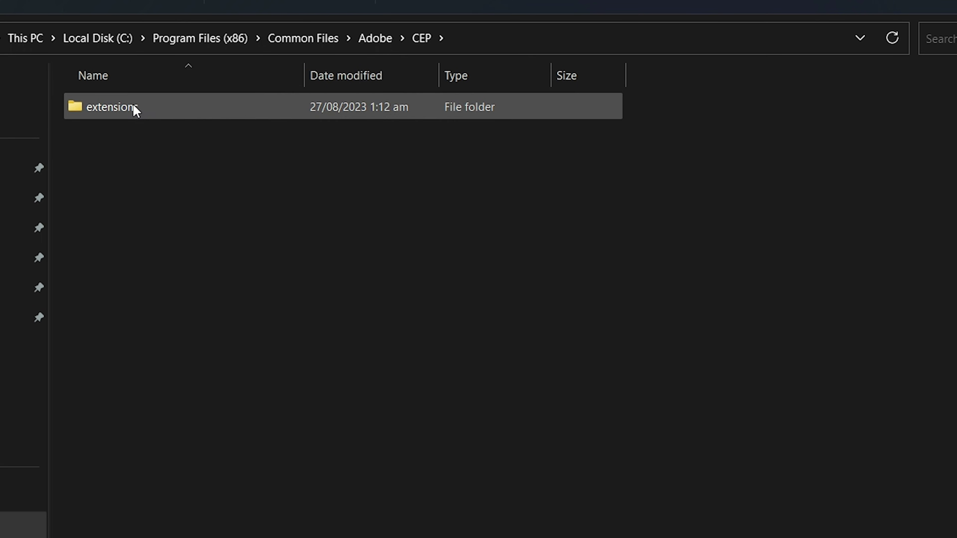
pyautogui.doubleClick(138, 107)
pyautogui.click(203, 208)
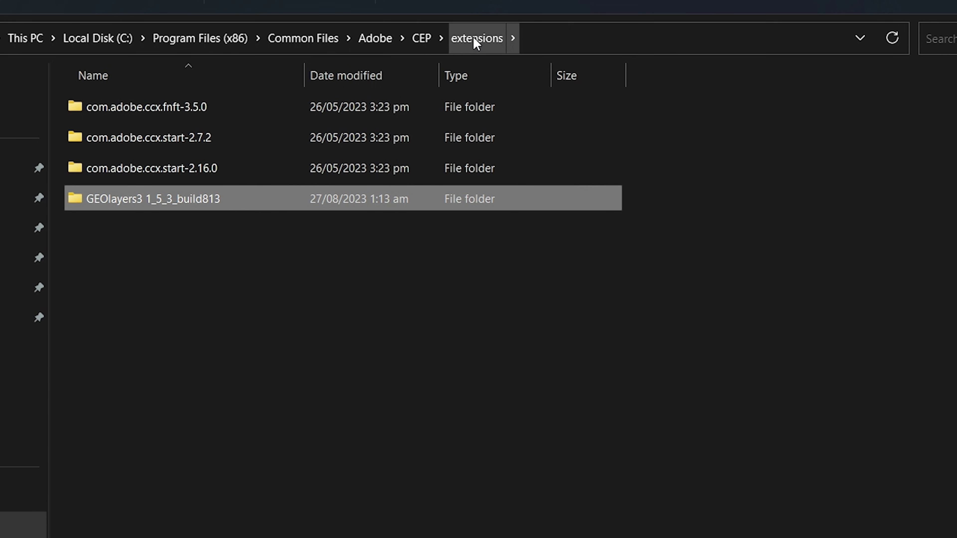
pyautogui.click(393, 318)
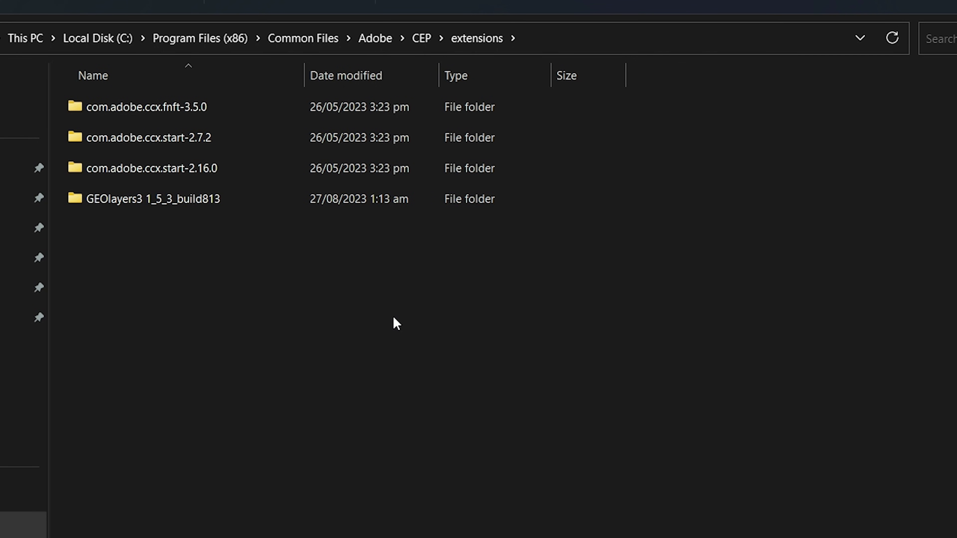
# Step: Bring up the extensions folder's full context menu and dismiss it without choosing anything
pyautogui.rightClick(393, 318)
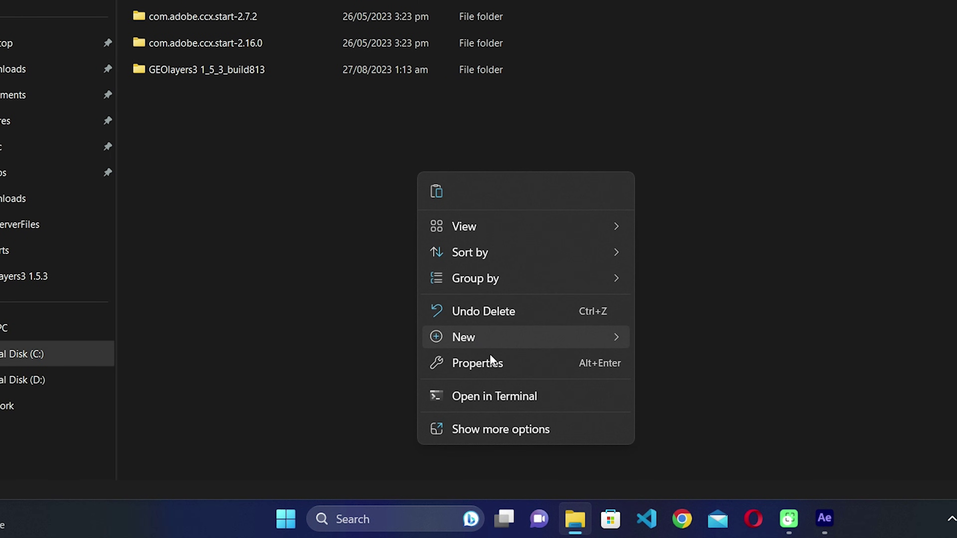
pyautogui.click(496, 427)
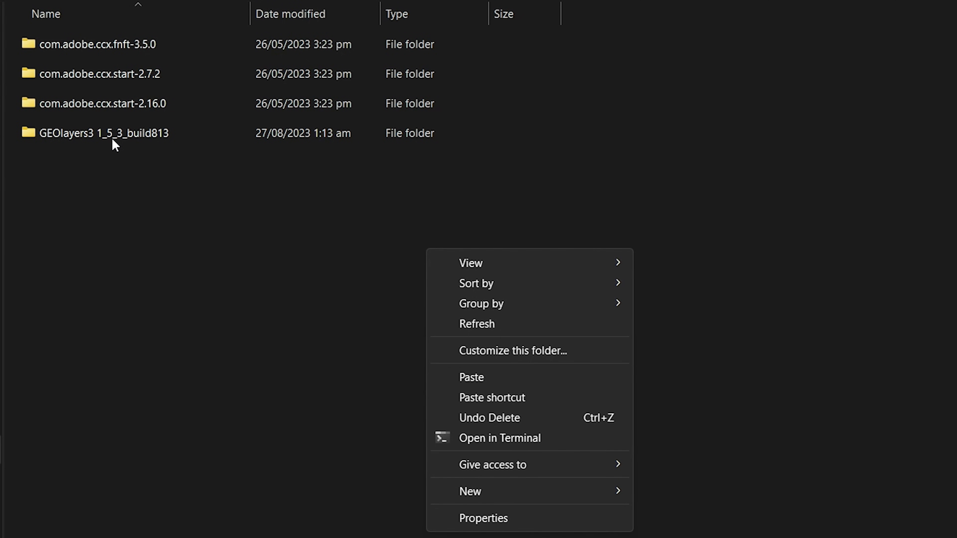
pyautogui.click(278, 184)
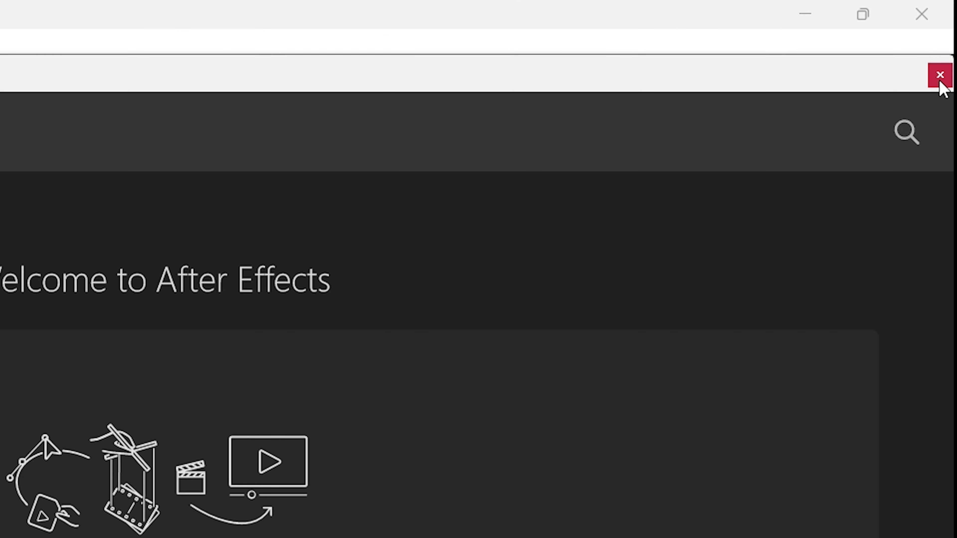
# Step: Close the Home screen and create Comp 1 with default 1920×1080, 29.97 fps settings
pyautogui.click(940, 81)
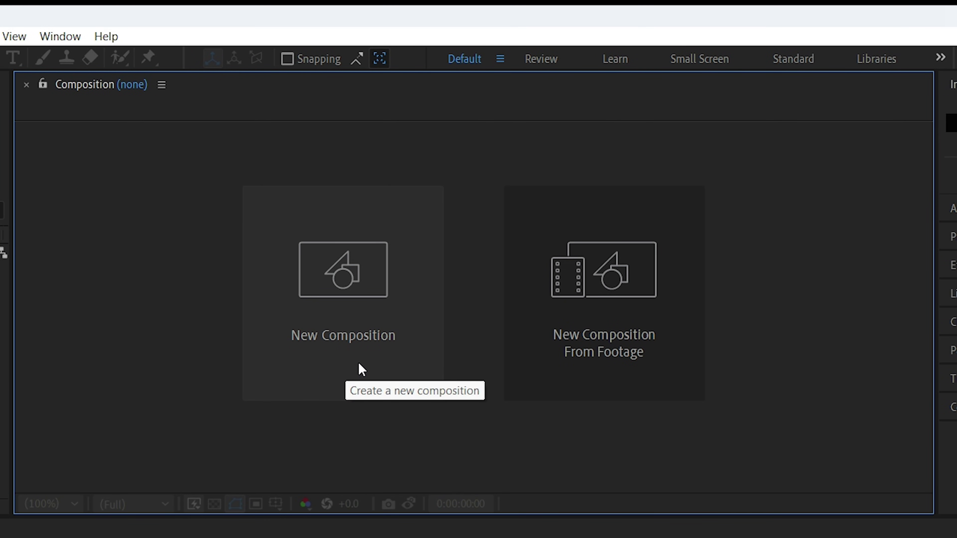
pyautogui.click(350, 377)
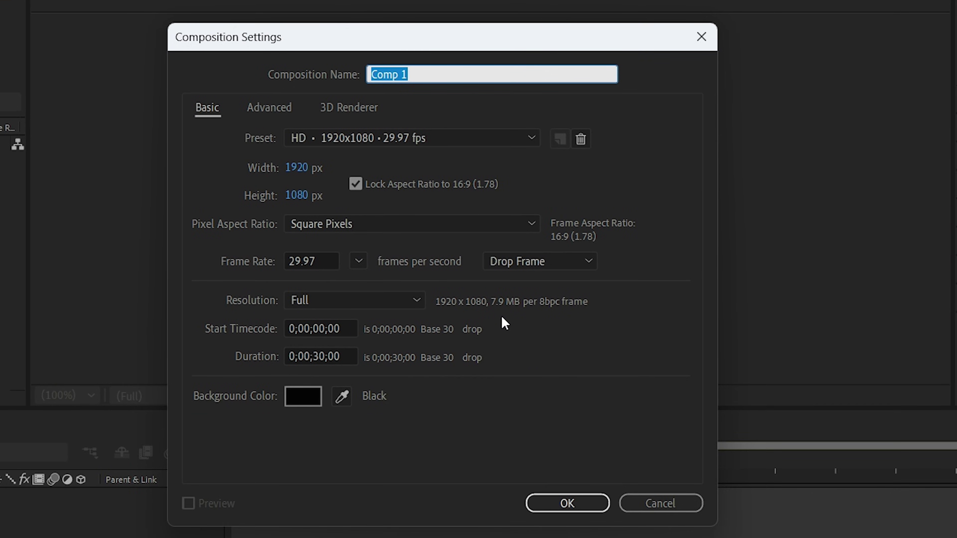
pyautogui.click(565, 503)
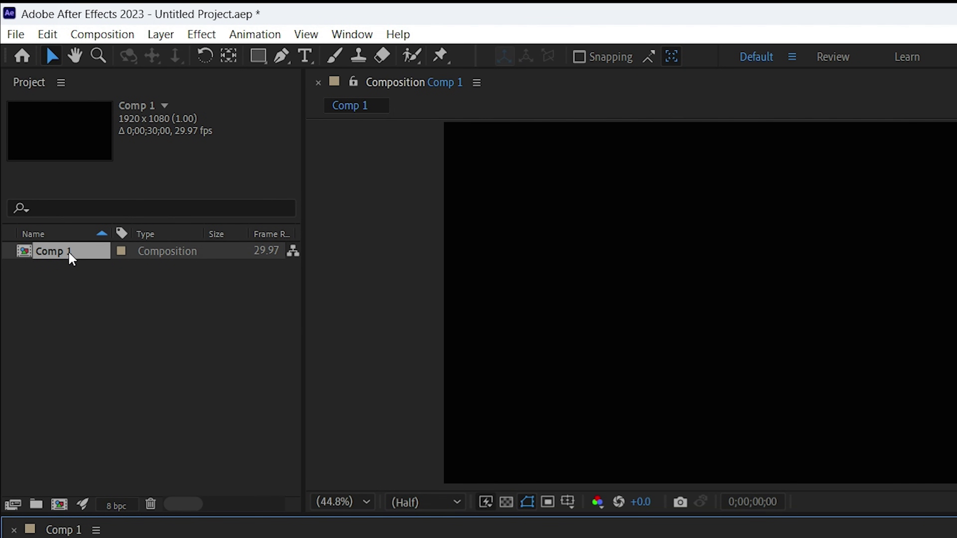
# Step: Turn on Allow Scripts to Write Files and Access Network in Scripting & Expressions preferences
pyautogui.click(45, 36)
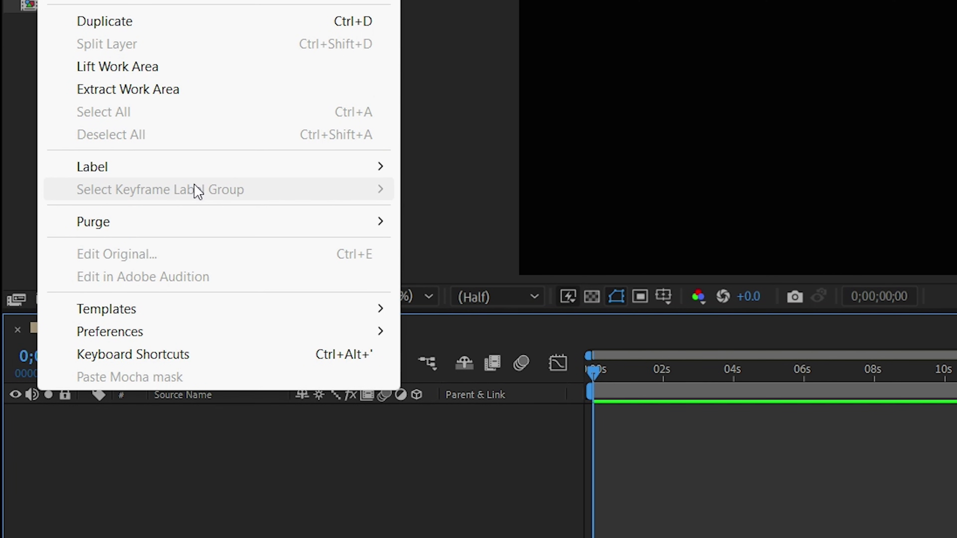
pyautogui.moveTo(263, 335)
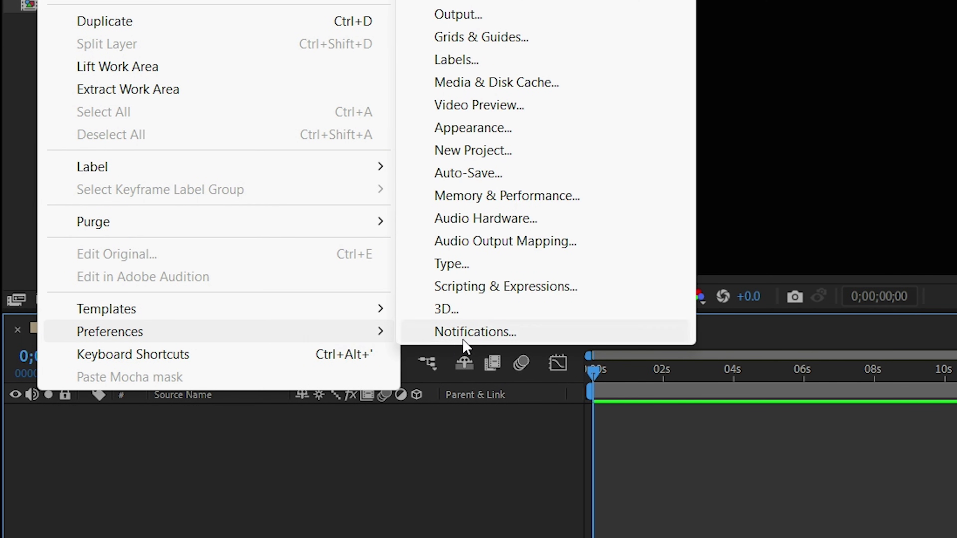
pyautogui.click(533, 286)
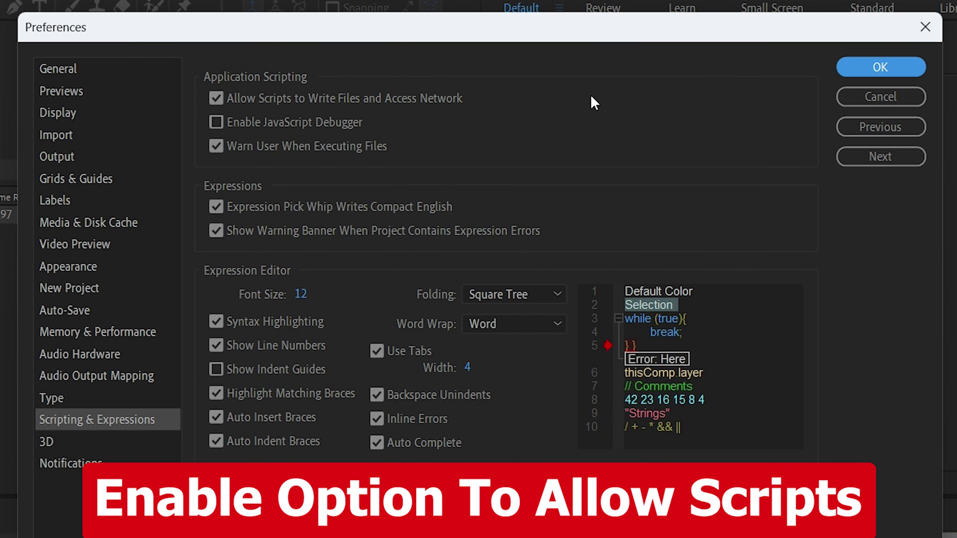
pyautogui.doubleClick(225, 105)
# Step: Confirm the preferences, then launch GEOlayers 3 from Window > Extensions
pyautogui.click(901, 71)
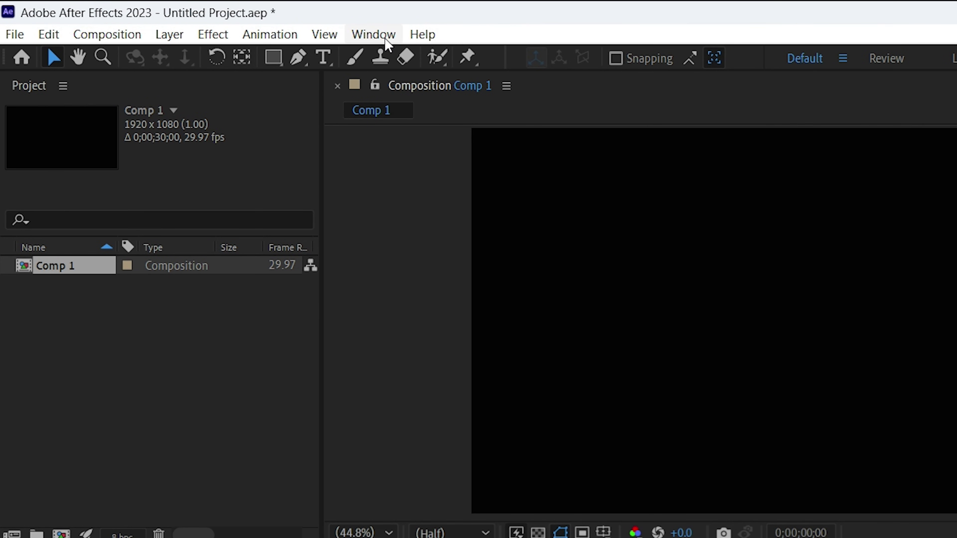
pyautogui.click(373, 34)
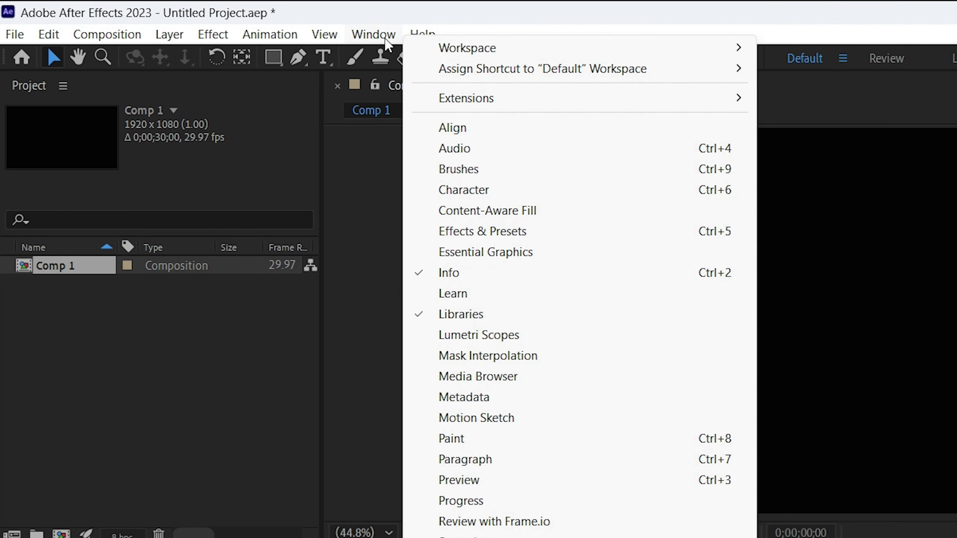
pyautogui.moveTo(486, 102)
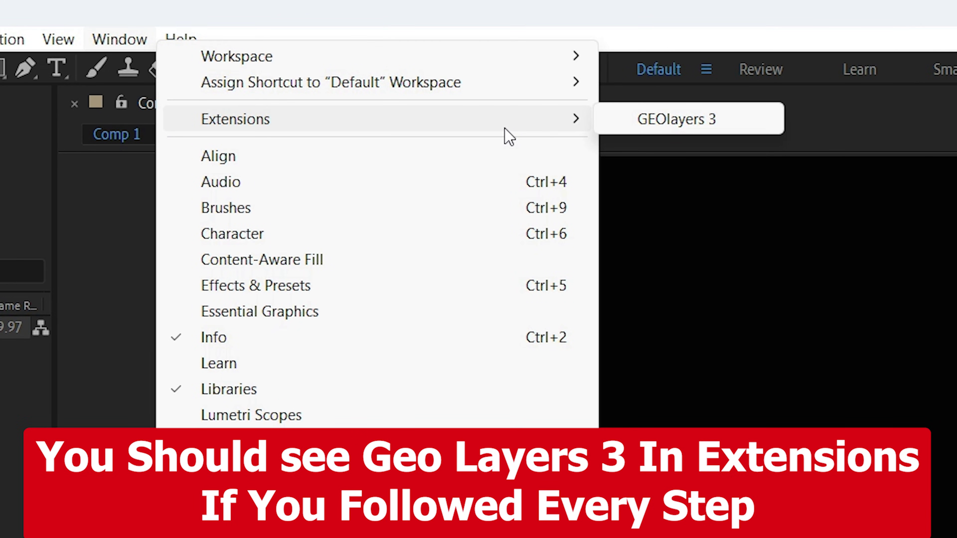
pyautogui.click(666, 128)
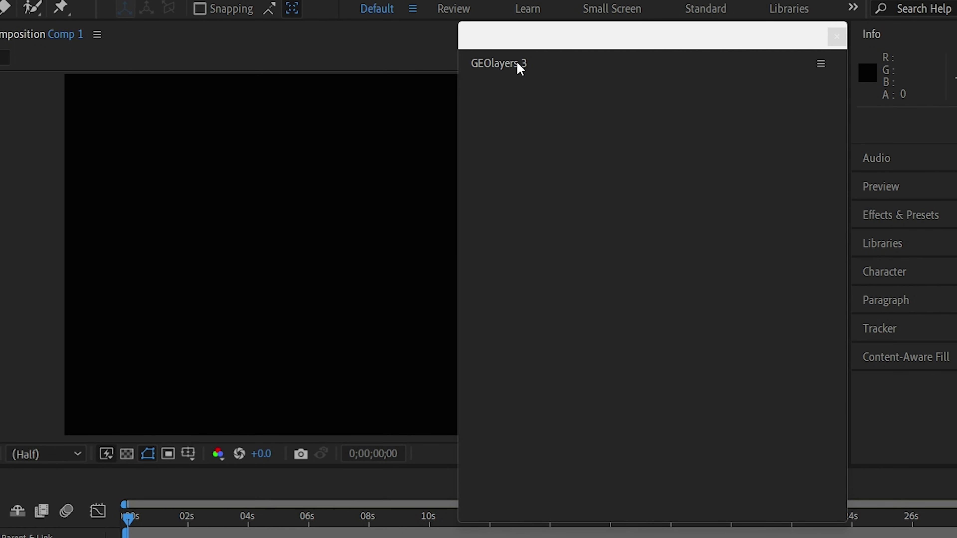
# Step: Stretch the GEOlayers 3 panel taller and scroll through sample projects like Earthquakes, Globe and Topography
pyautogui.click(562, 47)
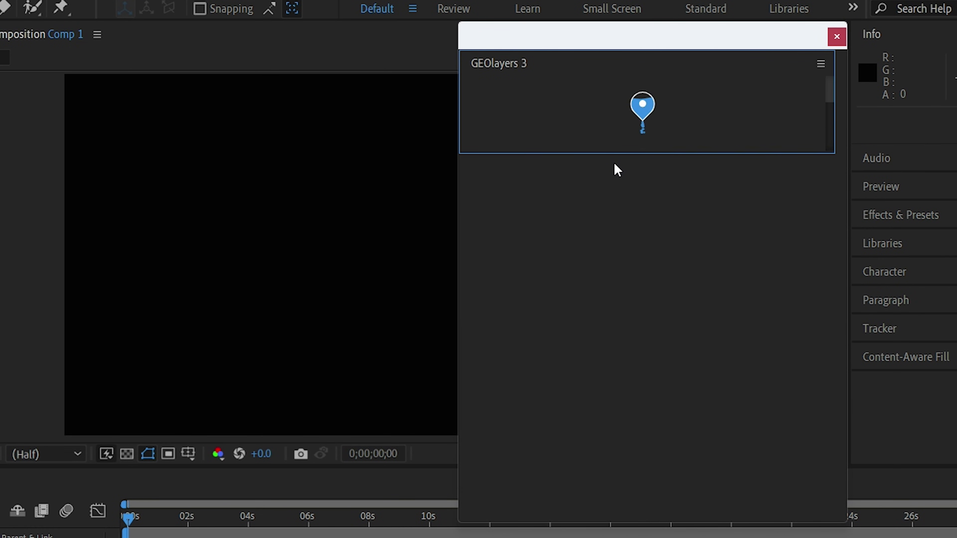
pyautogui.moveTo(619, 154); pyautogui.dragTo(619, 445)
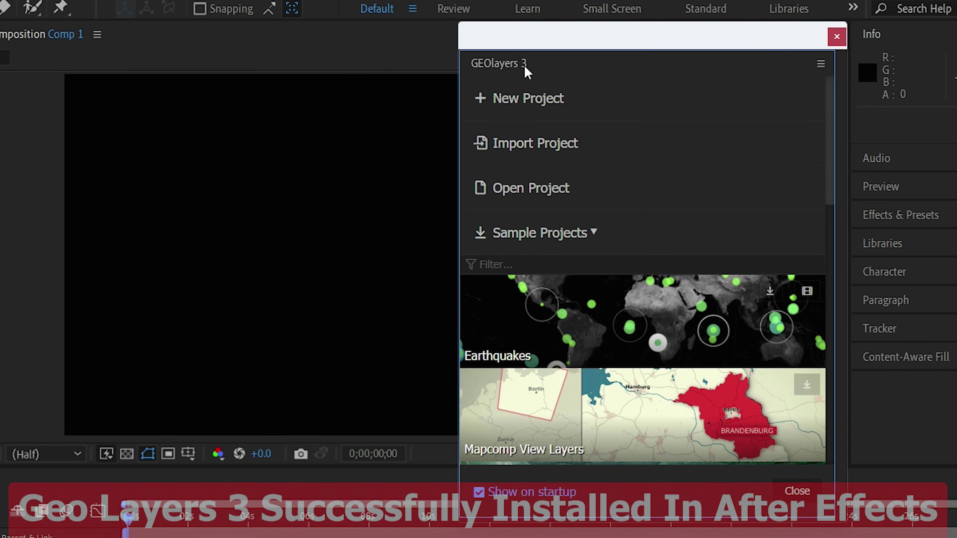
pyautogui.scroll(-7, 729, 300)
pyautogui.scroll(-10, 732, 302)
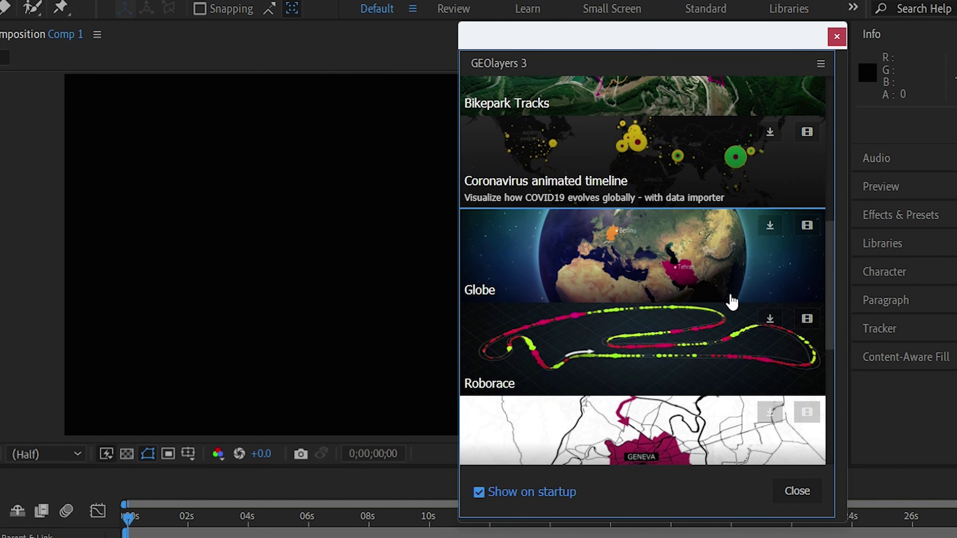
pyautogui.scroll(-1, 732, 302)
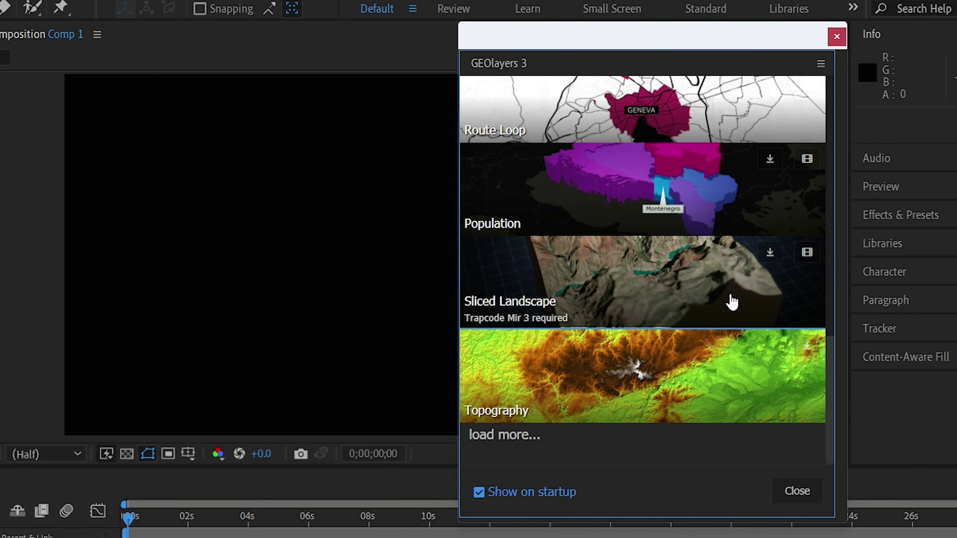
pyautogui.scroll(9, 732, 302)
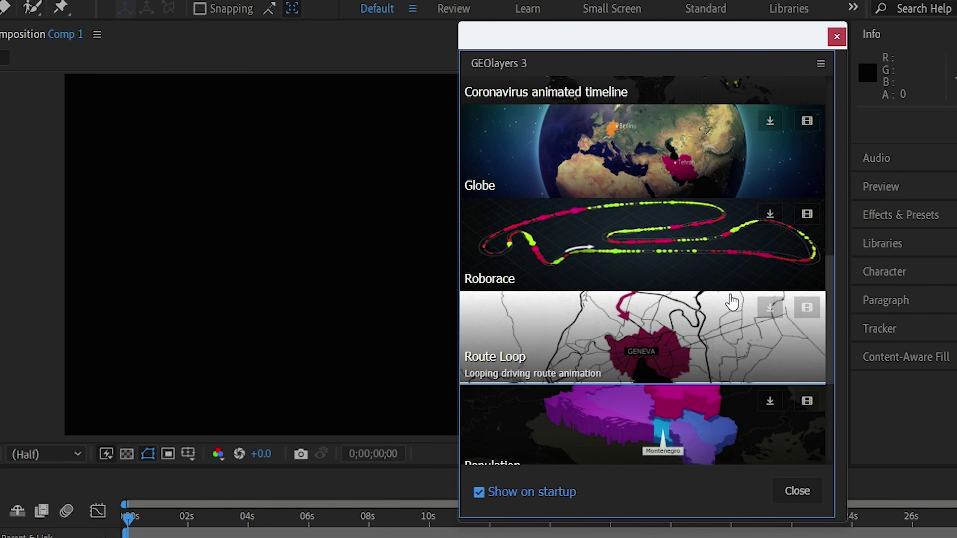
pyautogui.scroll(10, 732, 302)
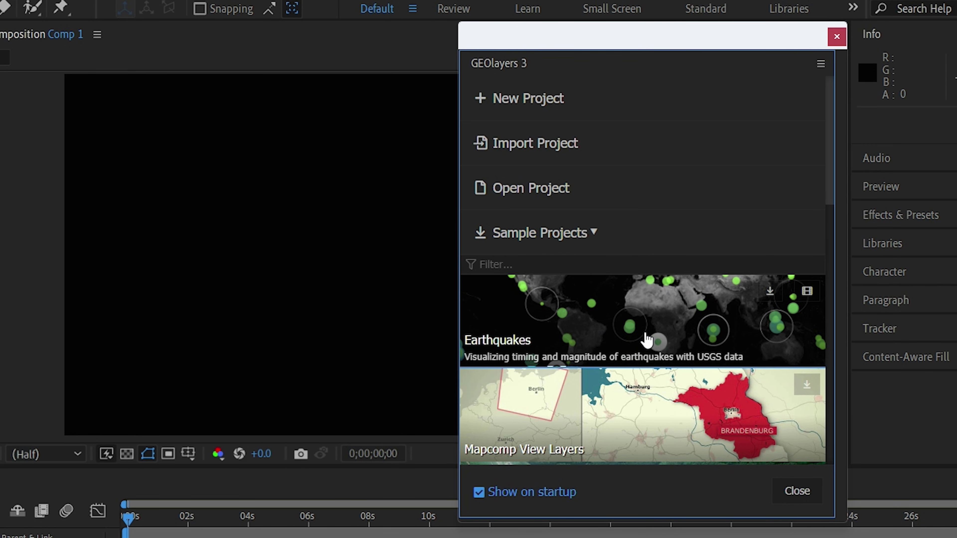
pyautogui.scroll(-10, 647, 339)
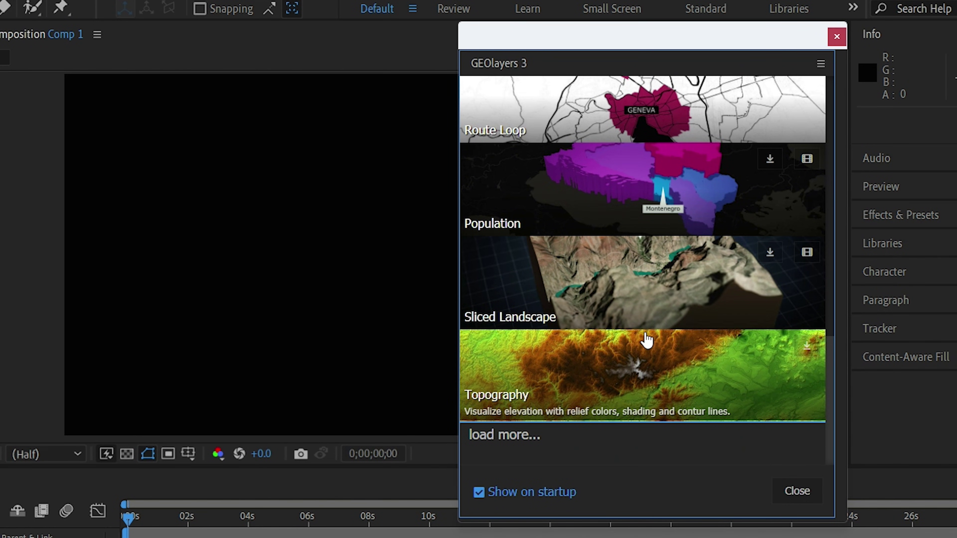